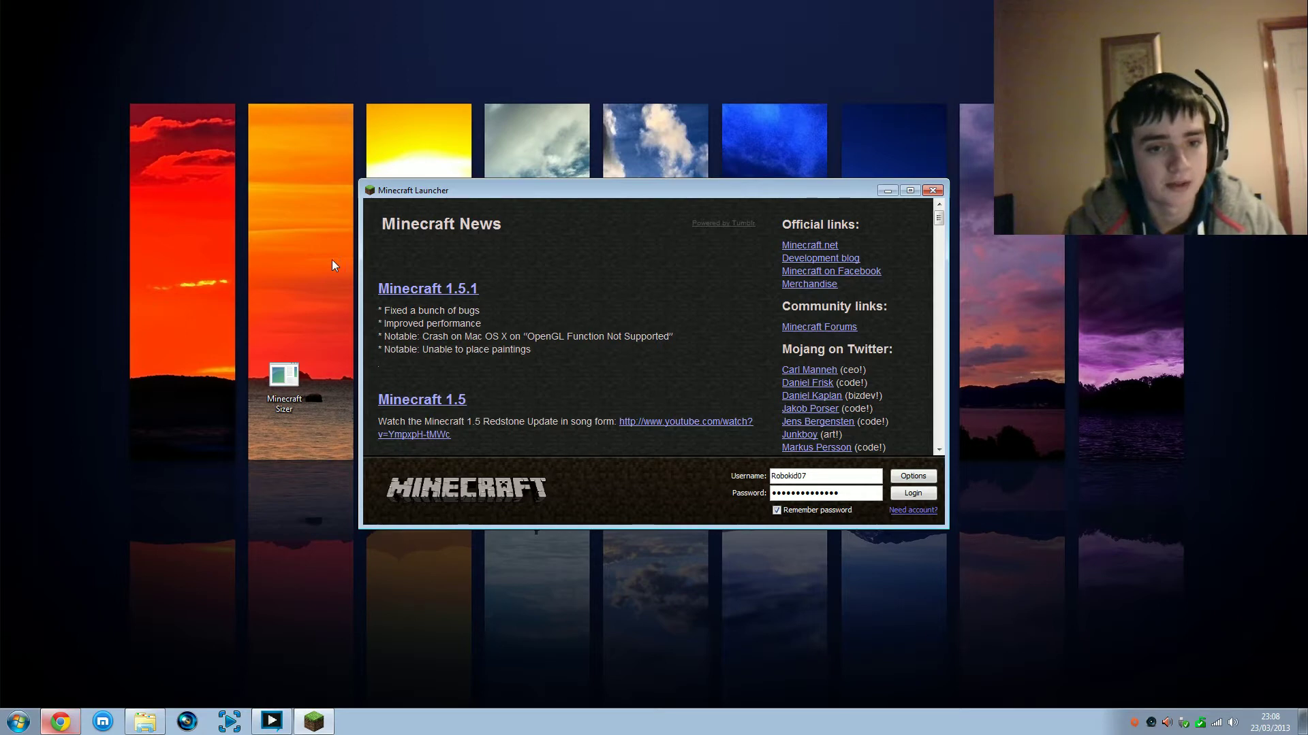
{"action": "right_click", "coordinate": [279, 231]}
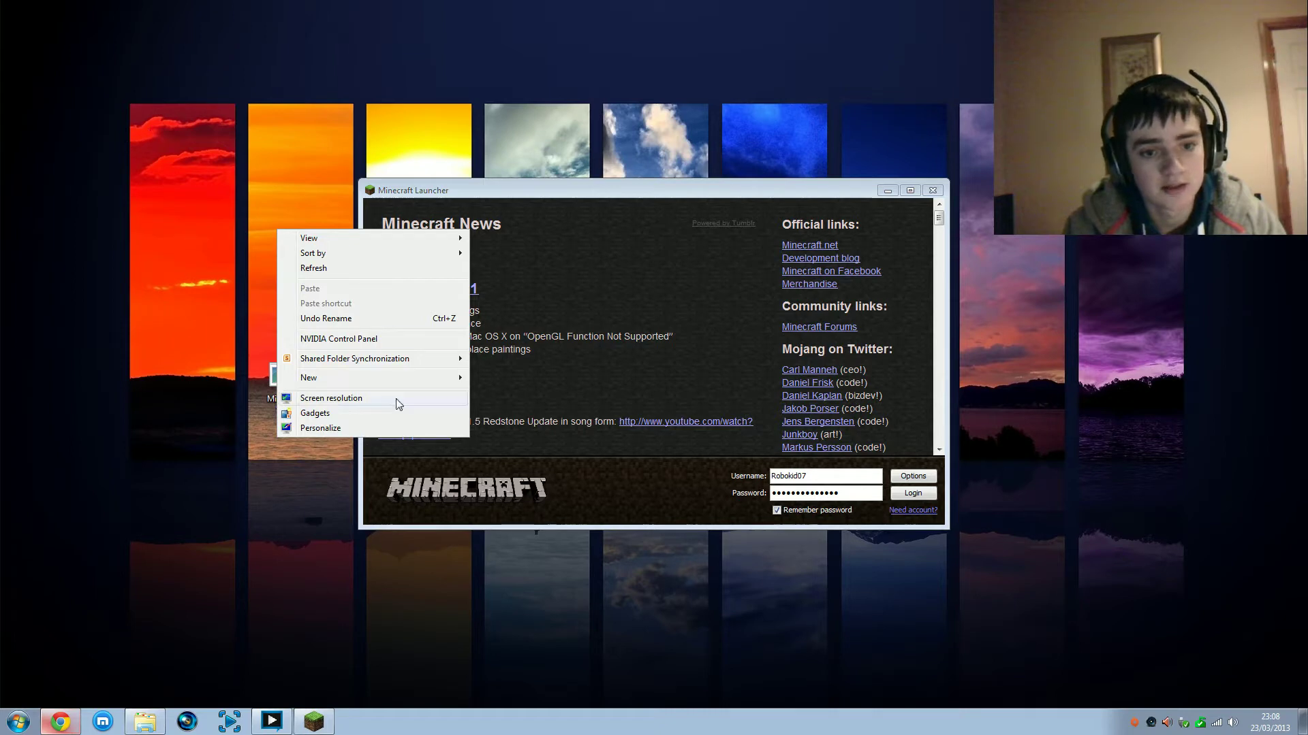
{"action": "left_click", "coordinate": [554, 386]}
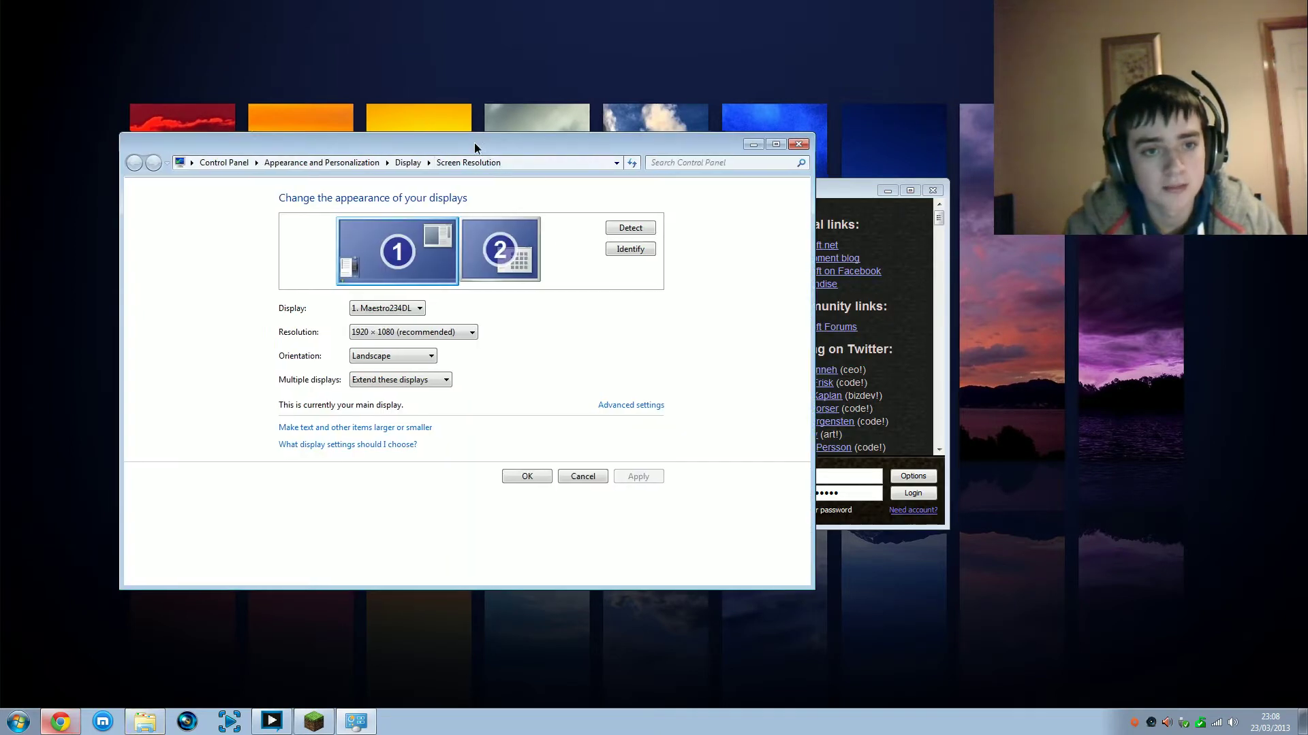
{"action": "left_click_drag", "start_coordinate": [474, 141], "coordinate": [661, 126]}
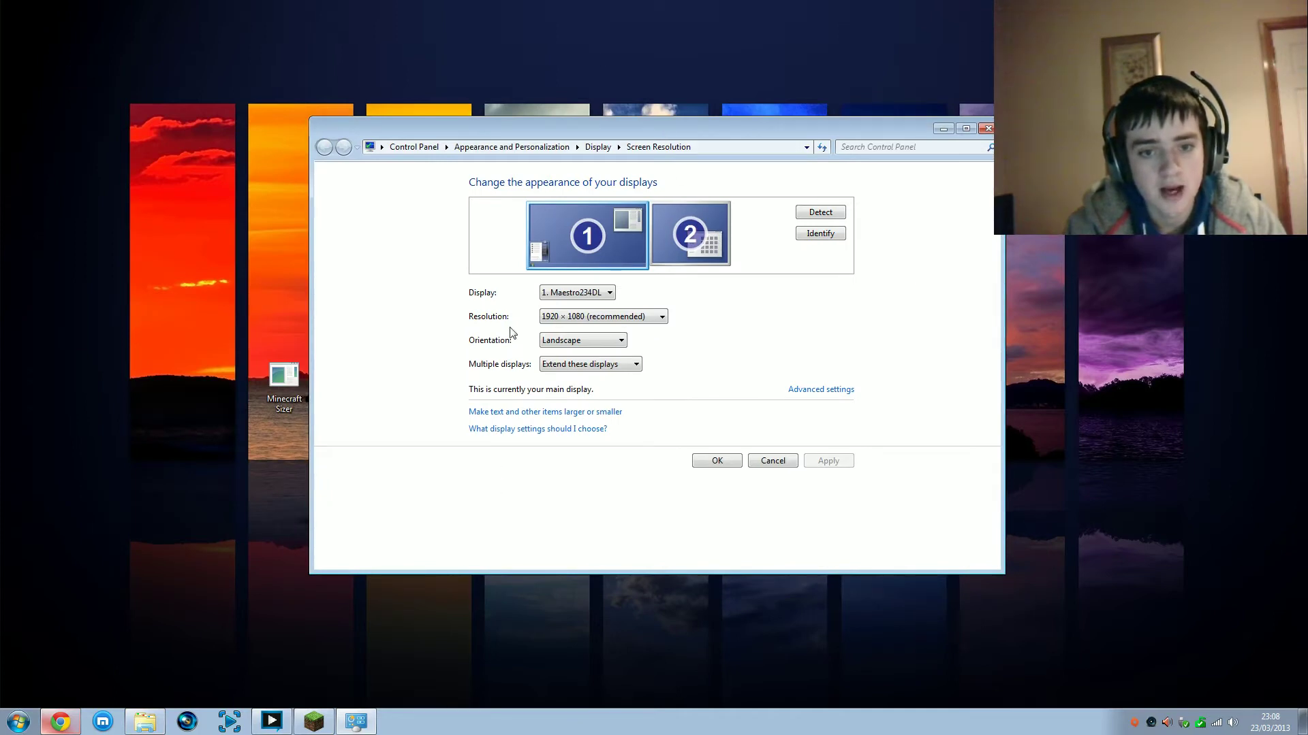
{"action": "left_click", "coordinate": [691, 235]}
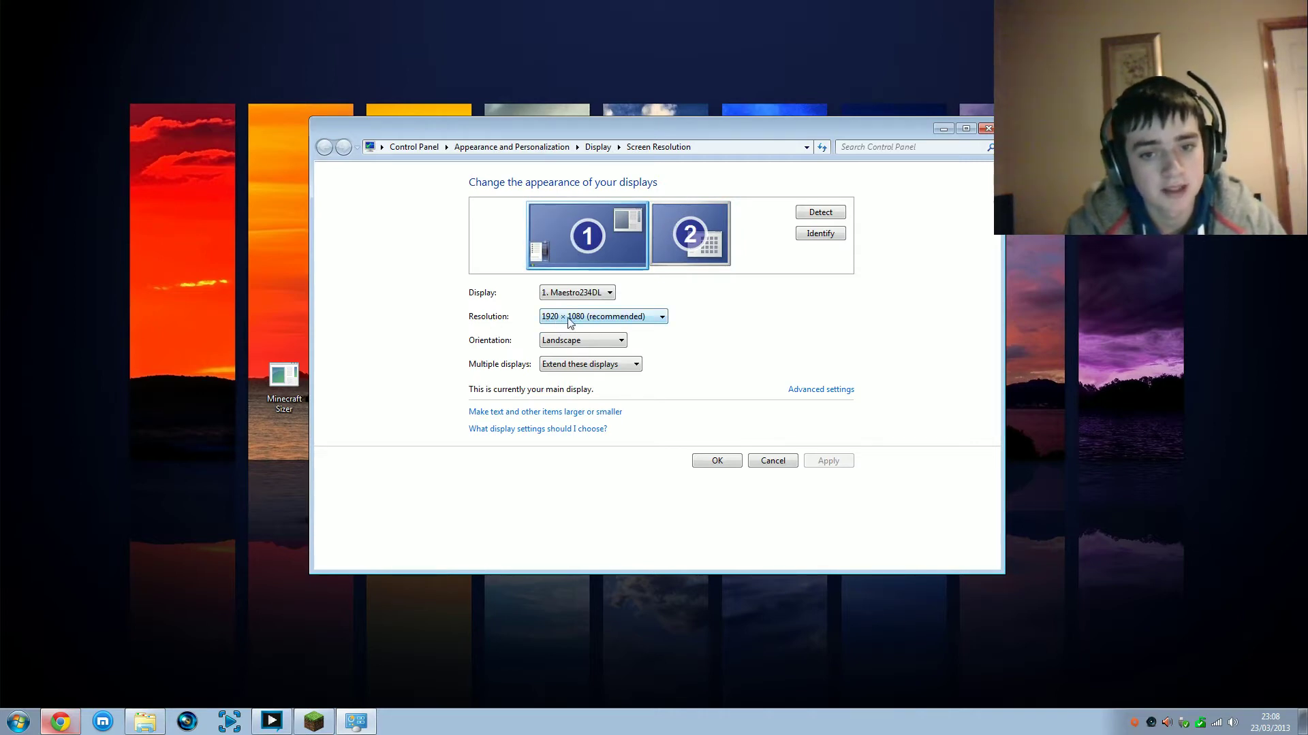
{"action": "left_click", "coordinate": [626, 317]}
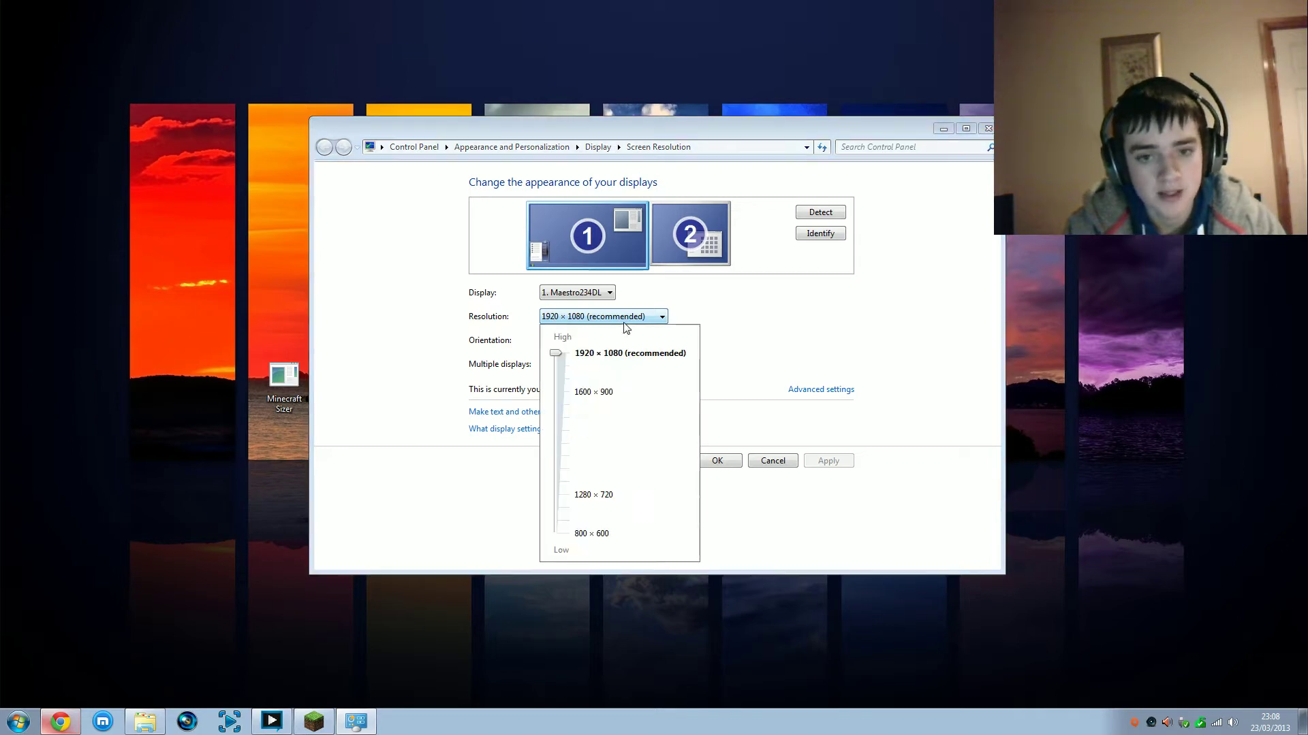
{"action": "left_click", "coordinate": [451, 501]}
{"action": "left_click", "coordinate": [986, 128]}
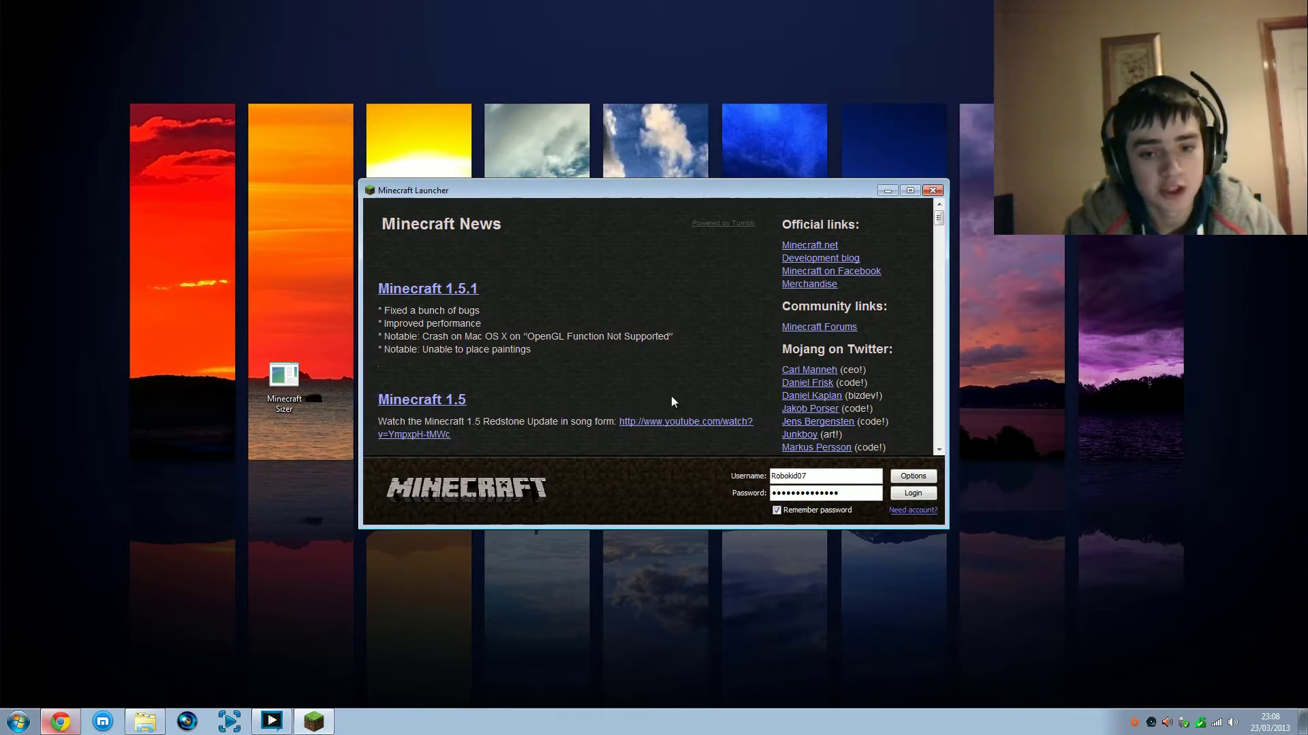
- Log in to start Minecraft 1.5.1 and select the Minecraft Sizer desktop shortcut
{"action": "left_click", "coordinate": [913, 493]}
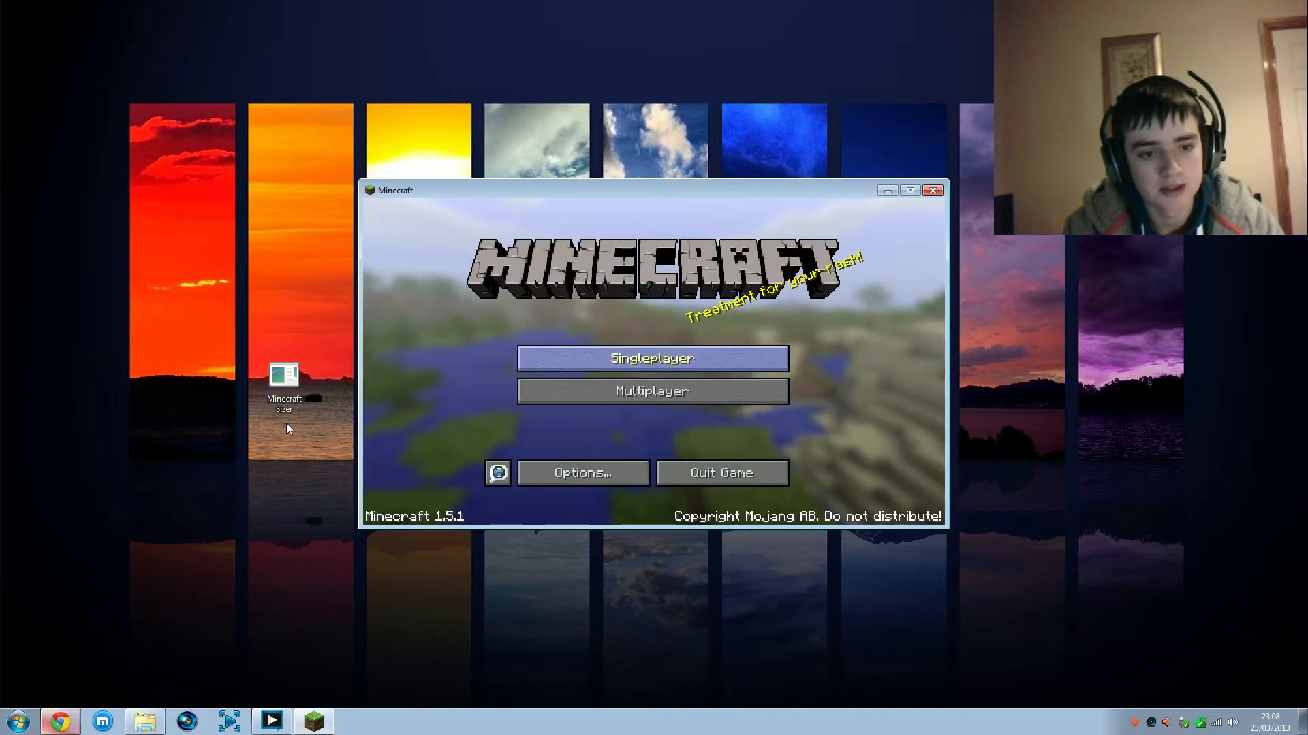
{"action": "left_click", "coordinate": [286, 381]}
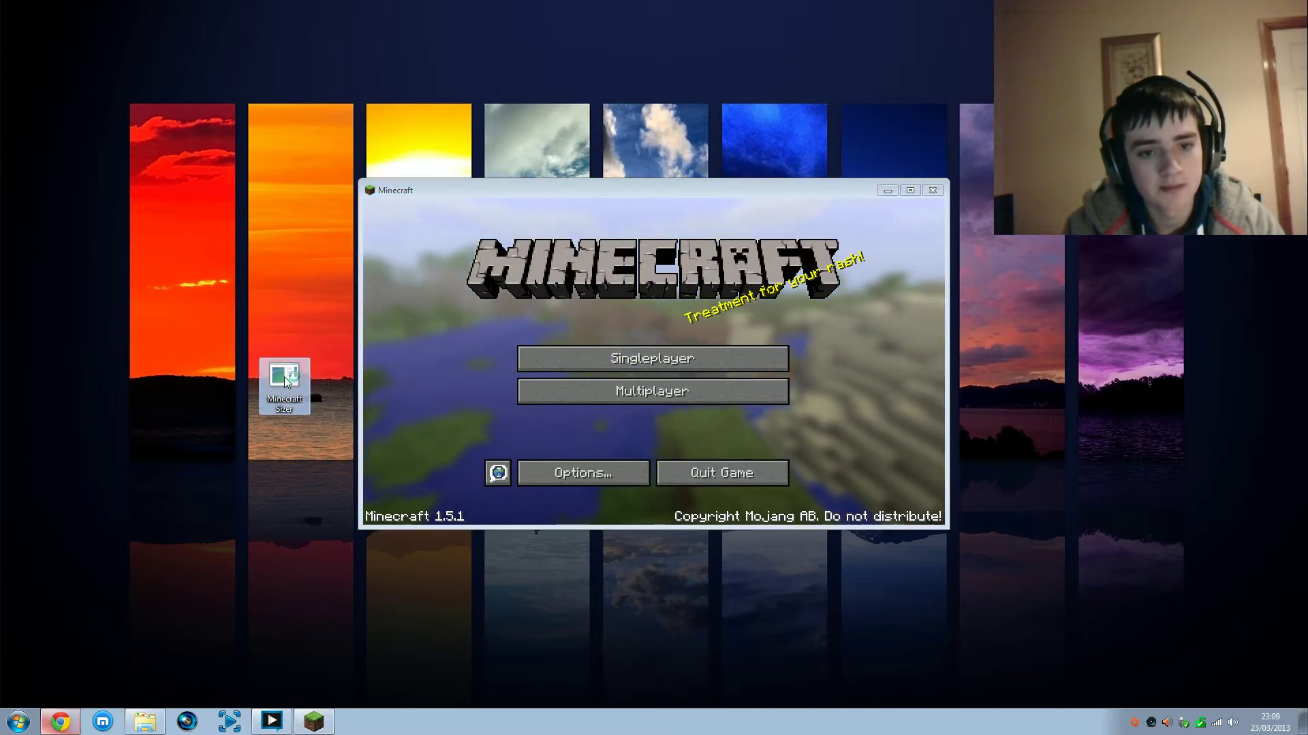
- Launch Minecraft Sizer, park it at the top left, and maximize the Minecraft window
{"action": "double_click", "coordinate": [286, 381]}
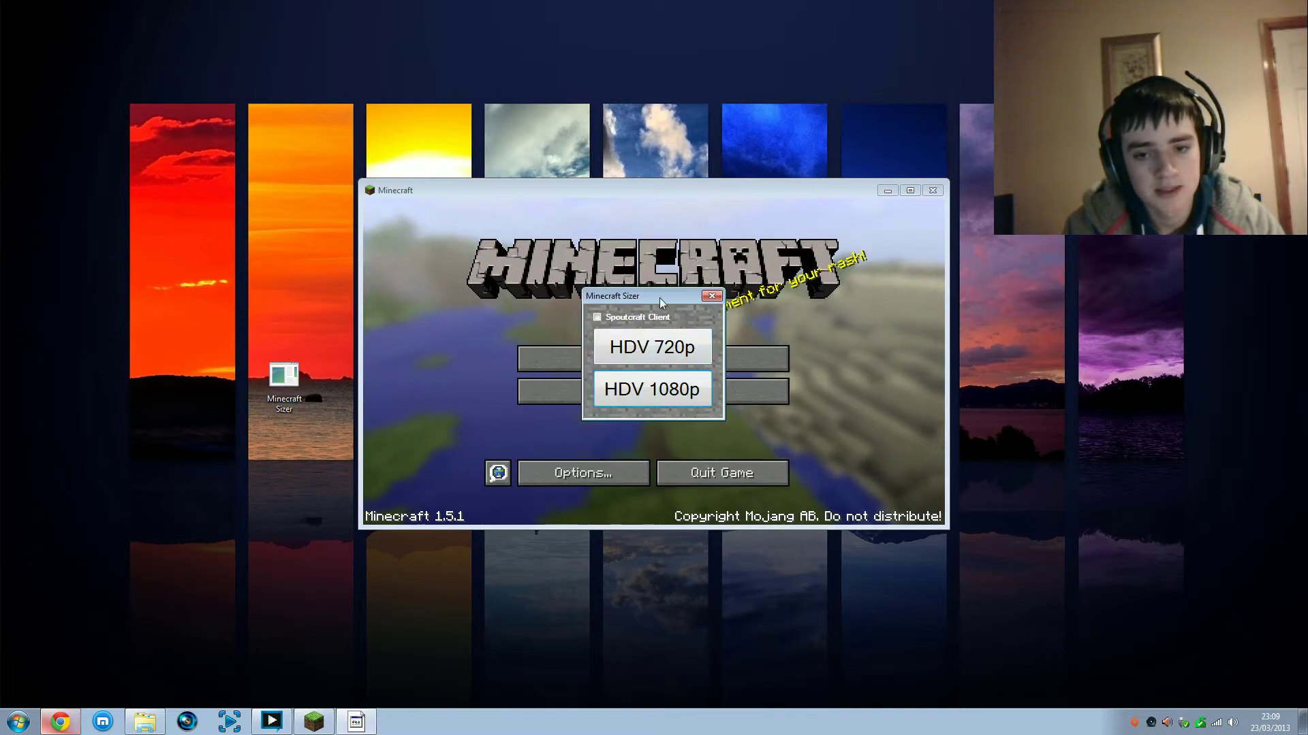
{"action": "left_click_drag", "start_coordinate": [621, 298], "coordinate": [215, 181]}
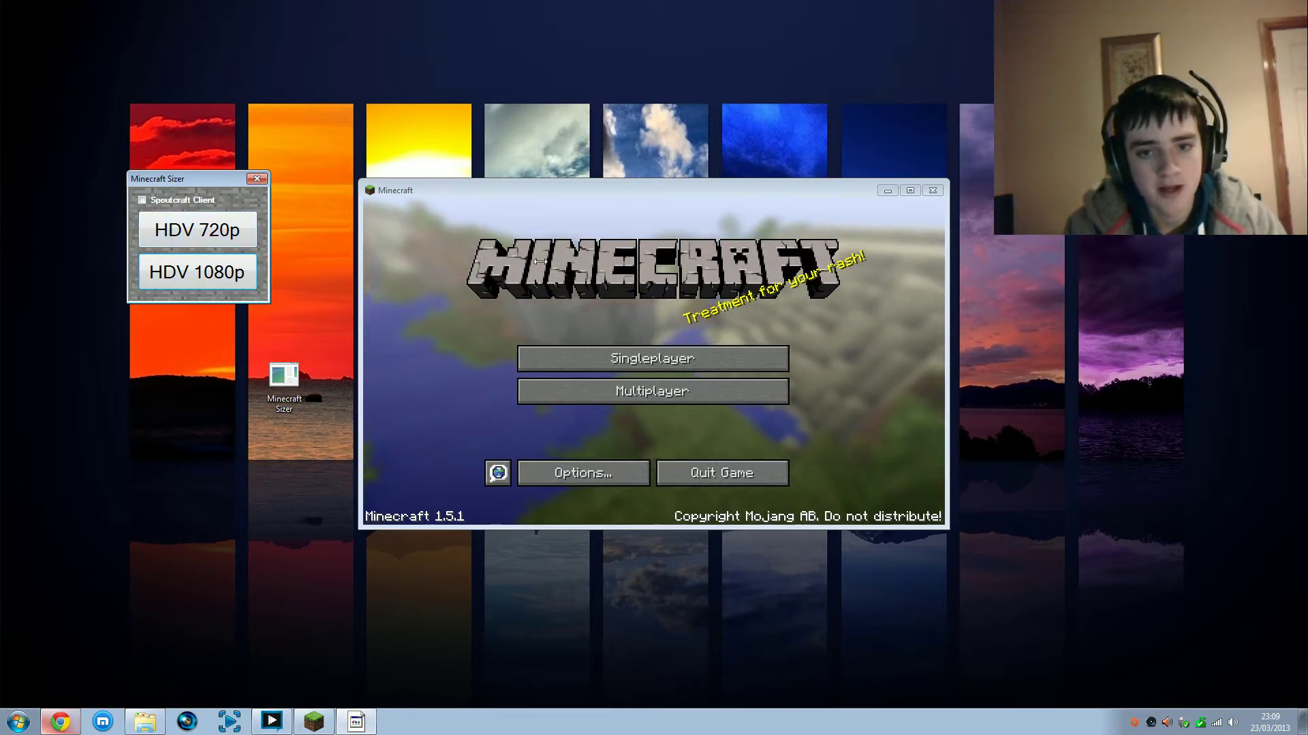
{"action": "left_click", "coordinate": [734, 293]}
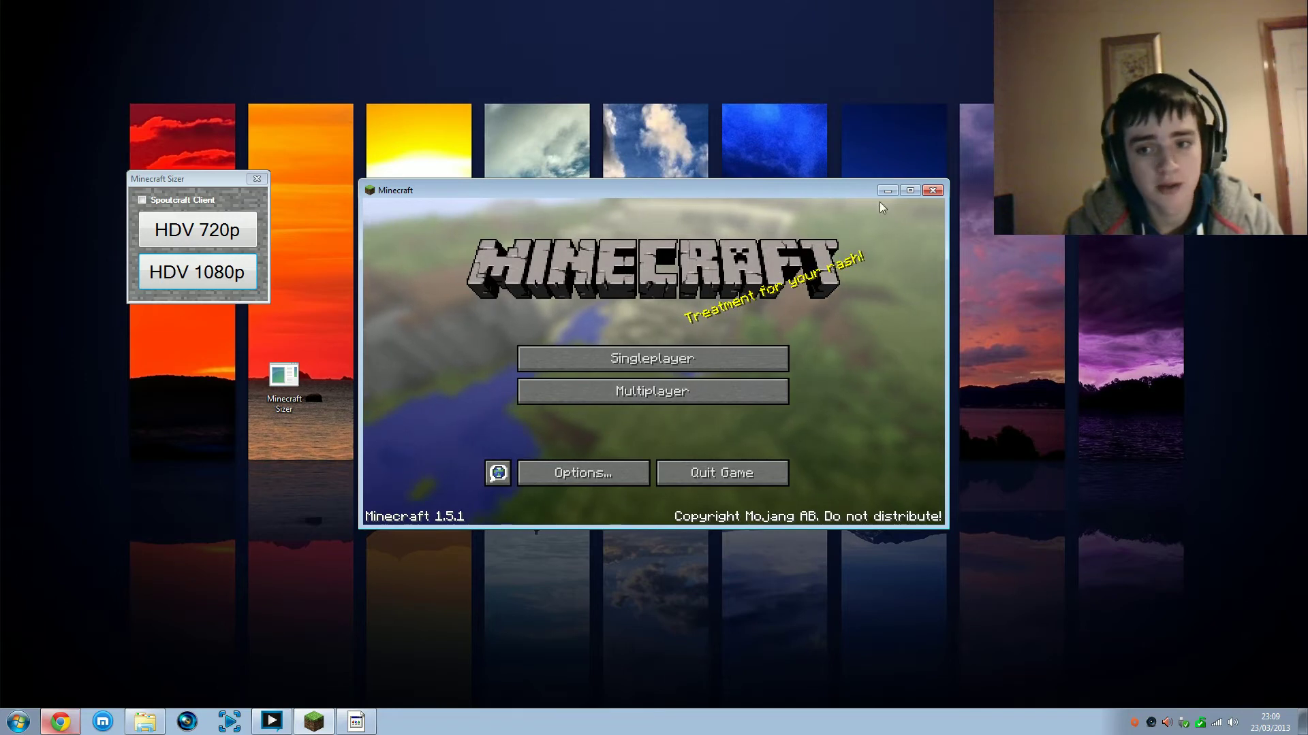
{"action": "left_click", "coordinate": [910, 191]}
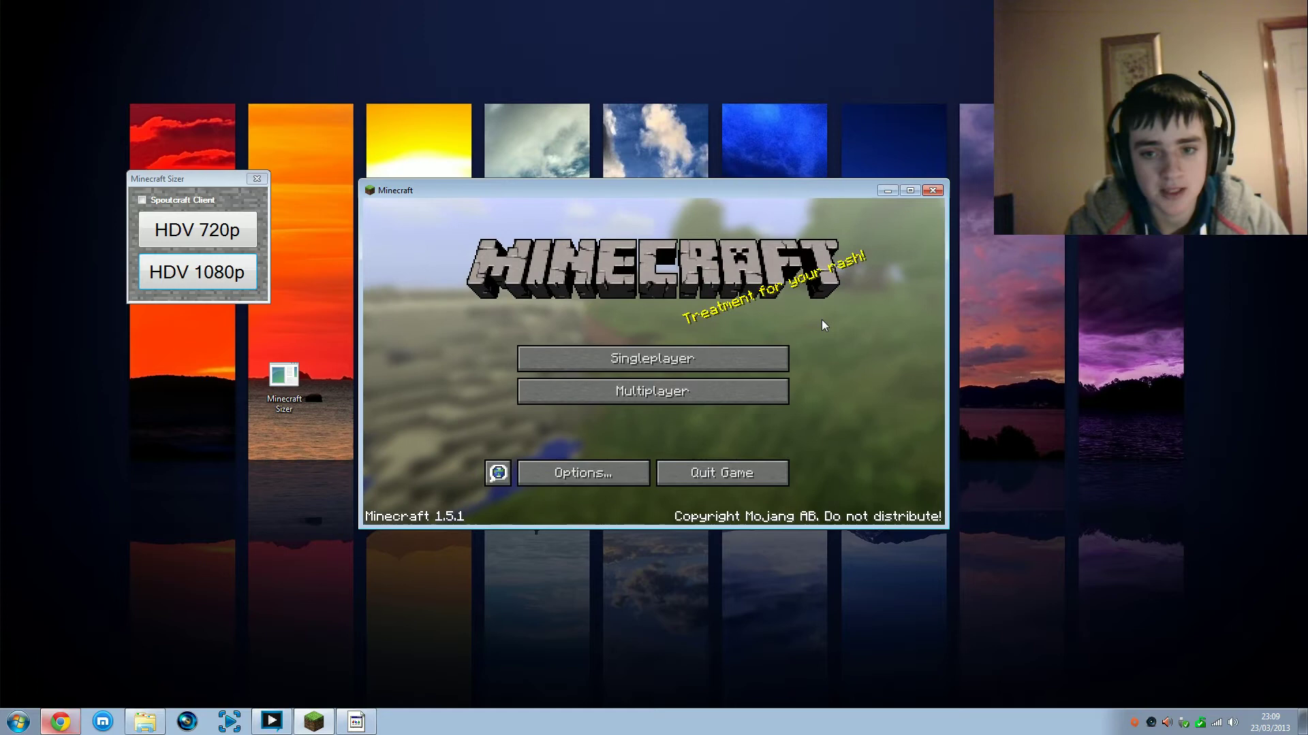
{"action": "left_click_drag", "start_coordinate": [183, 179], "coordinate": [120, 156]}
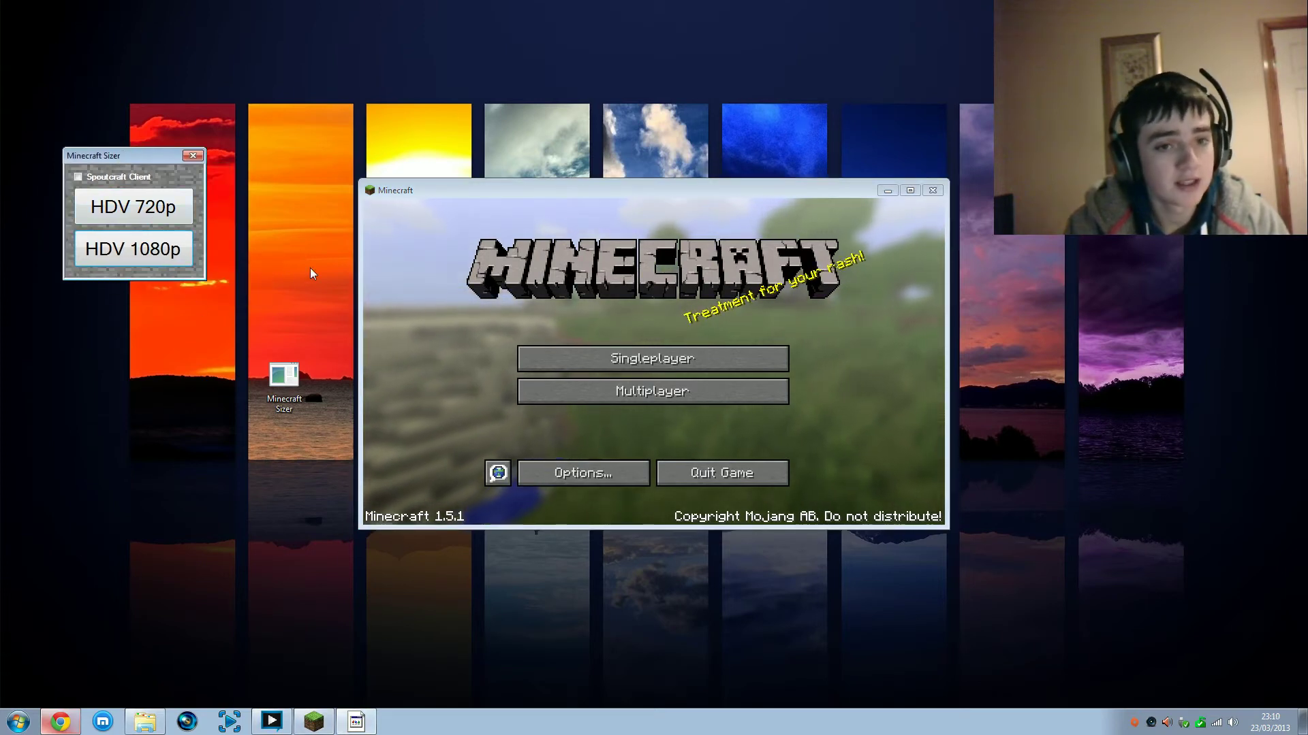
{"action": "left_click", "coordinate": [157, 211]}
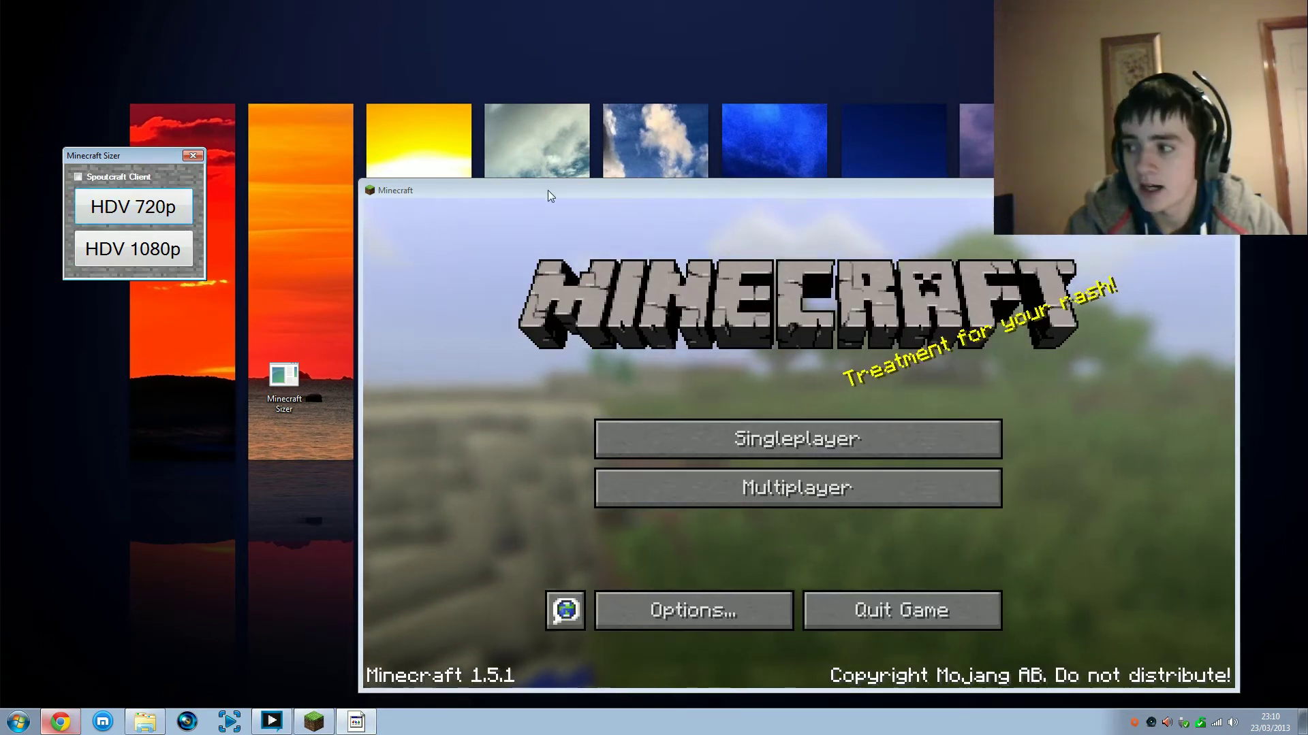
{"action": "left_click_drag", "start_coordinate": [554, 193], "coordinate": [218, 113]}
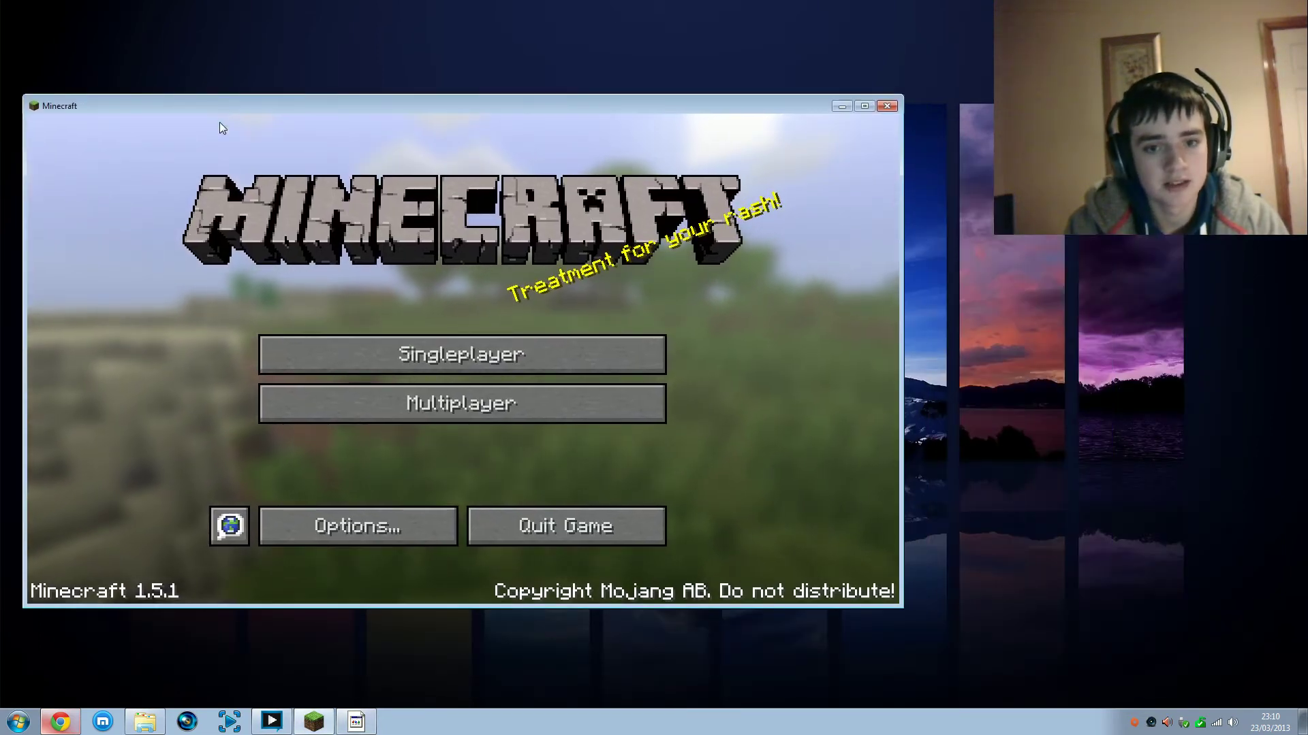
{"action": "left_click", "coordinate": [356, 721]}
{"action": "left_click_drag", "start_coordinate": [149, 156], "coordinate": [1061, 365]}
{"action": "left_click", "coordinate": [654, 113]}
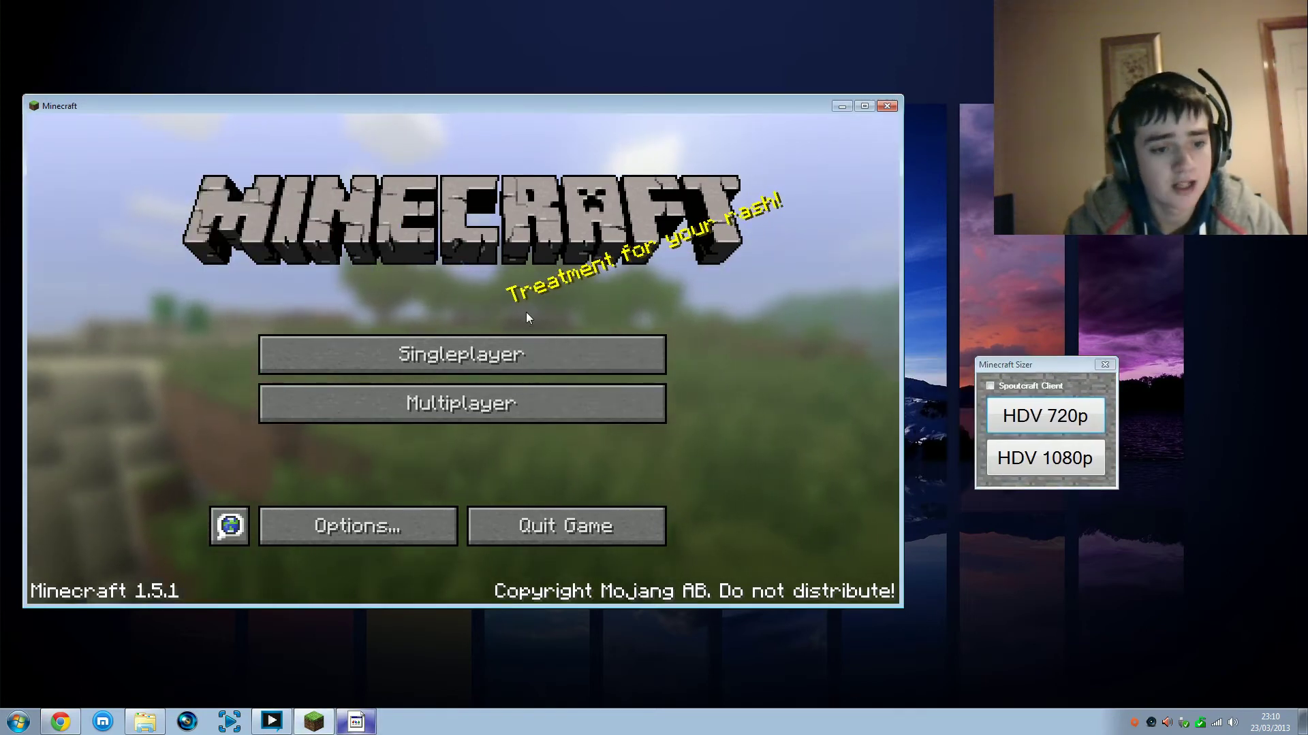
{"action": "left_click", "coordinate": [19, 722]}
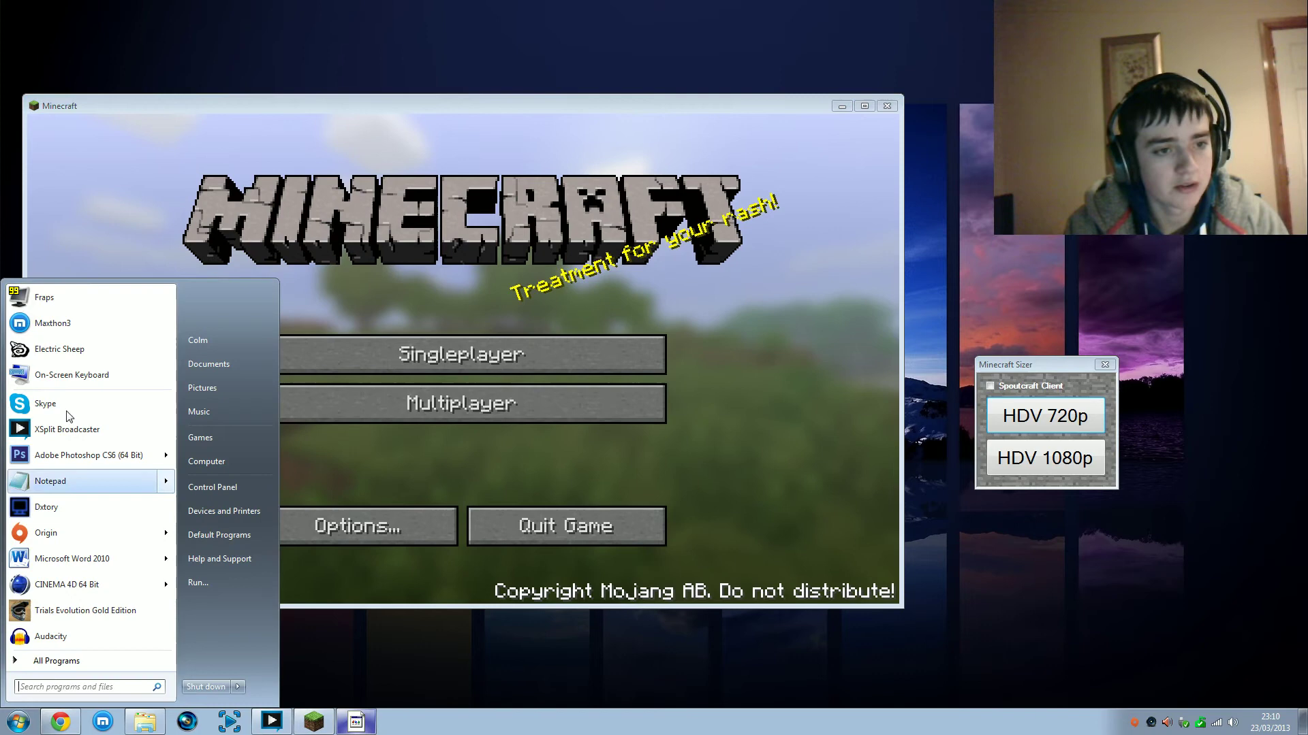
{"action": "left_click", "coordinate": [140, 232]}
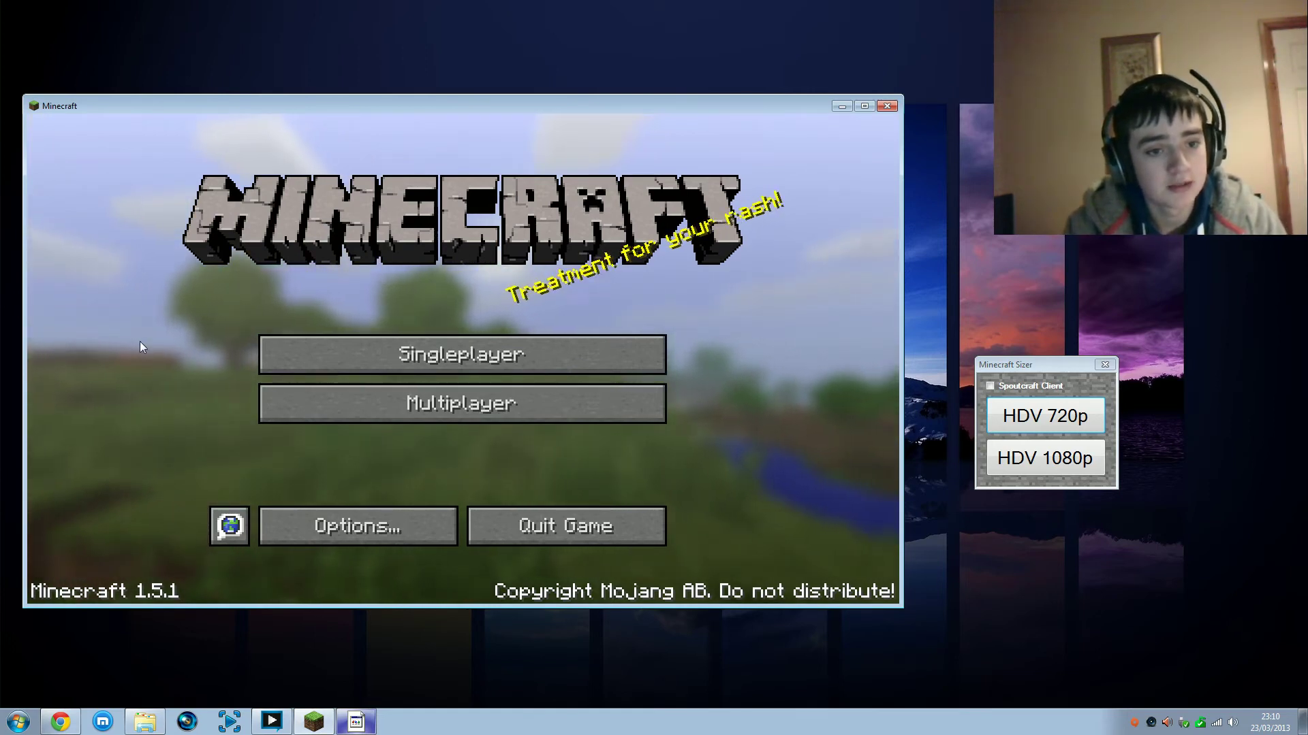
{"action": "left_click", "coordinate": [864, 106]}
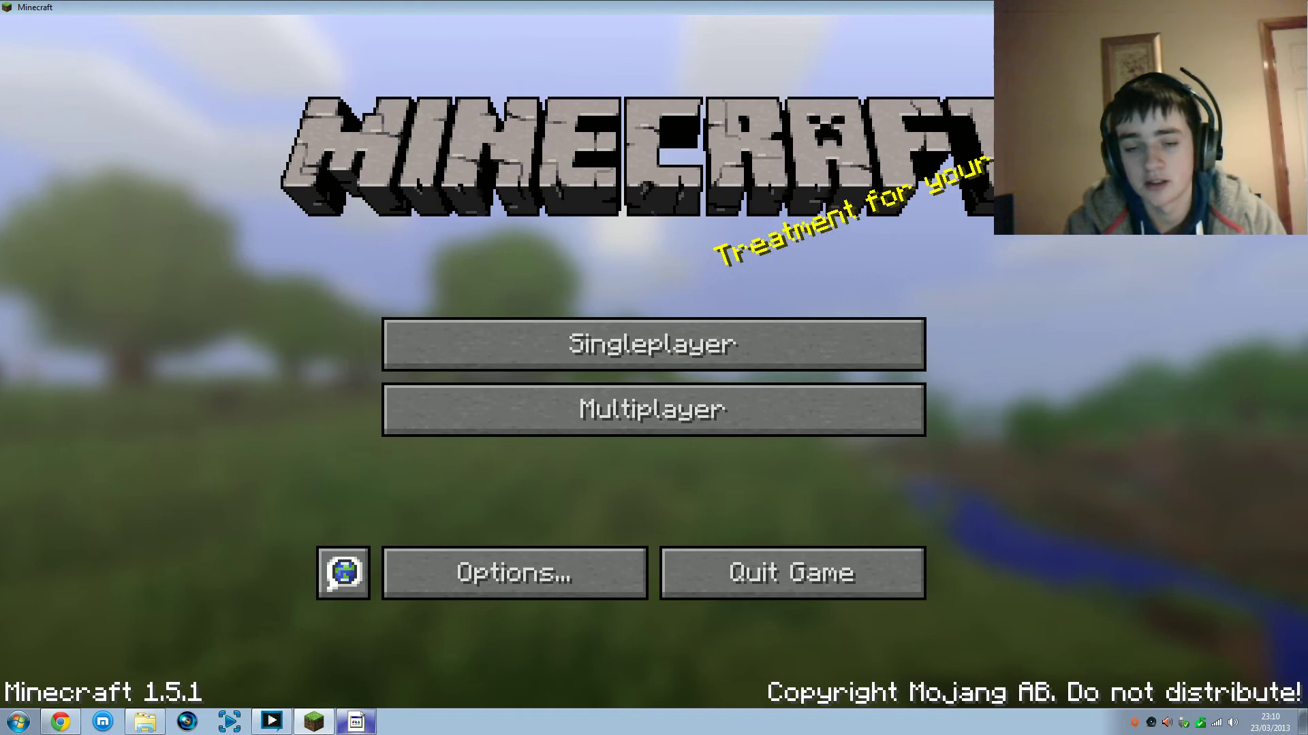
{"action": "double_click", "coordinate": [847, 8]}
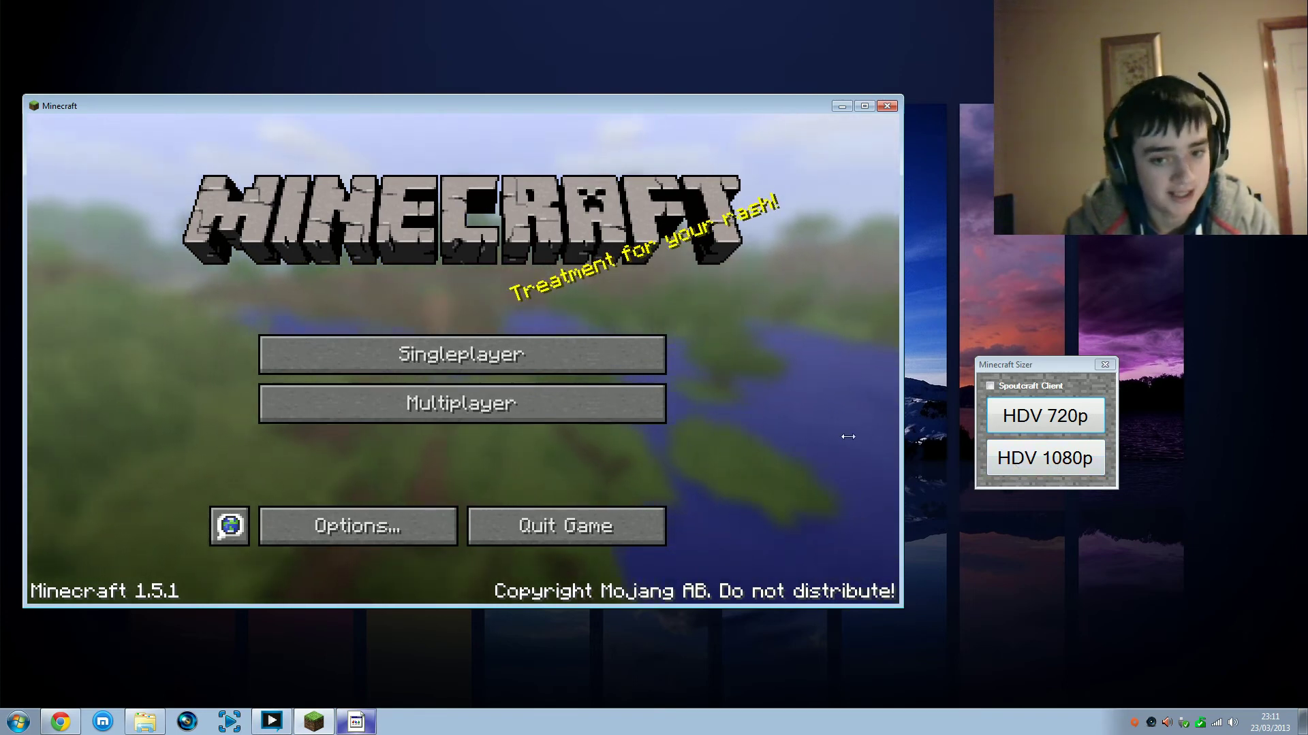
- Maximize and restore the Minecraft window, then resize it to HDV 1080p
{"action": "left_click_drag", "start_coordinate": [643, 103], "coordinate": [658, 104]}
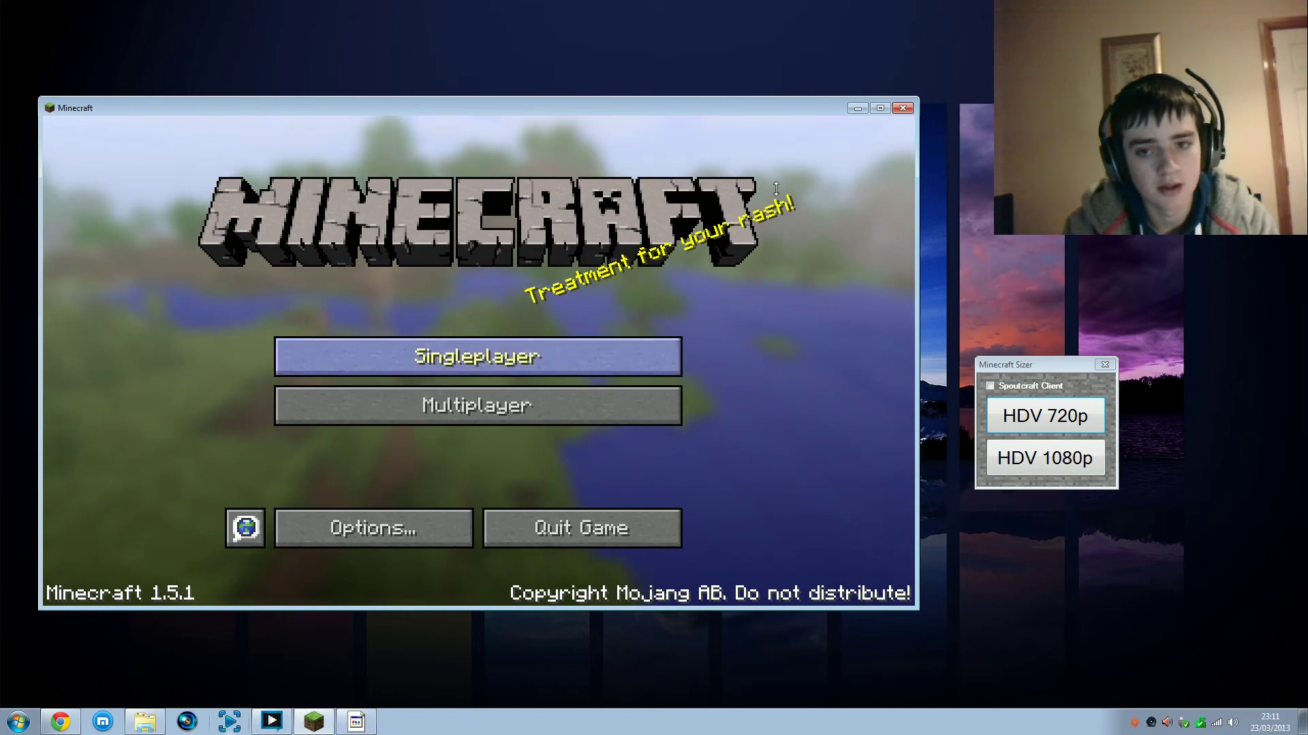
{"action": "left_click", "coordinate": [877, 108]}
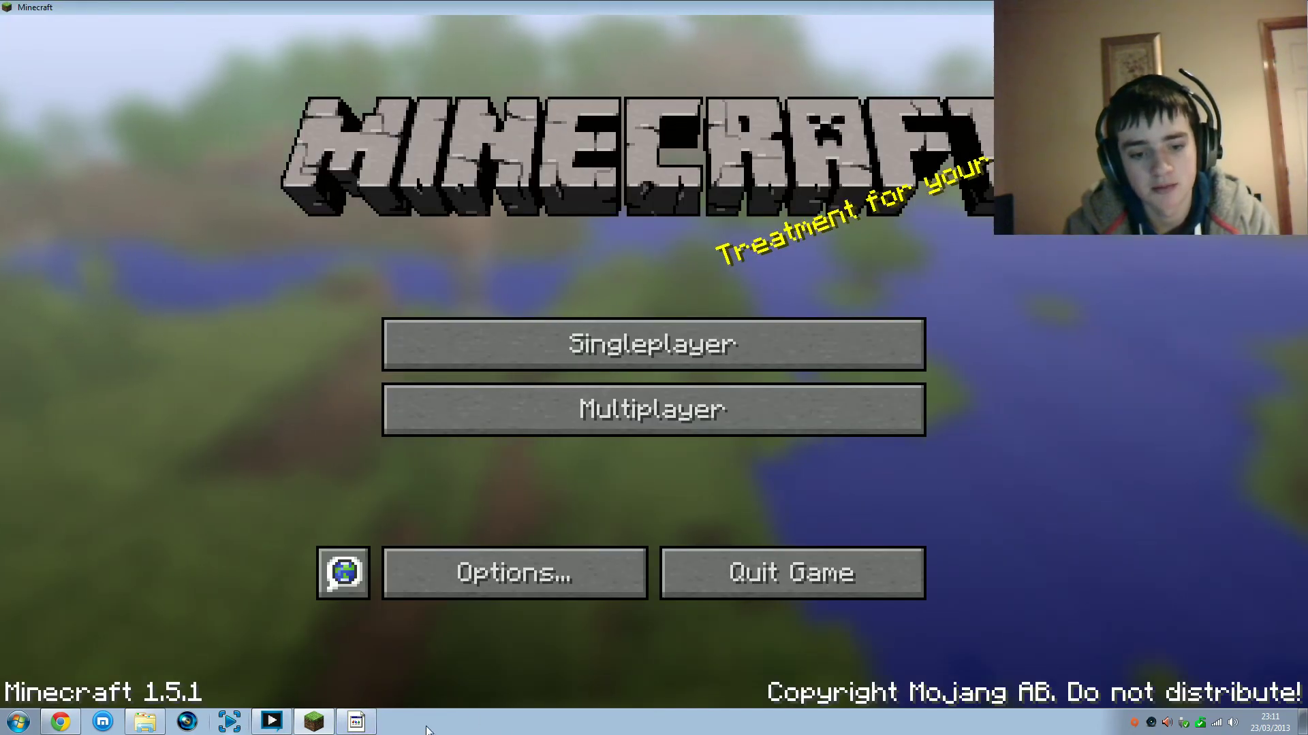
{"action": "key", "text": "super+Down"}
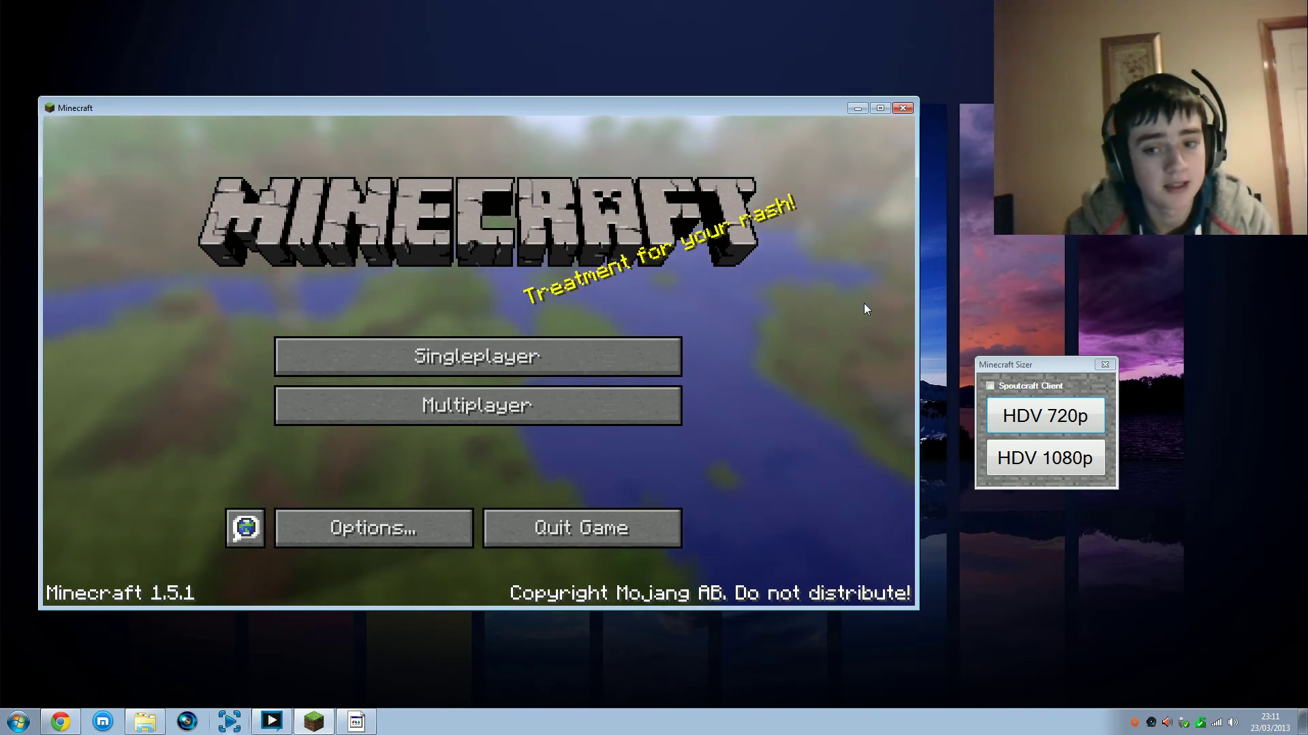
{"action": "left_click", "coordinate": [1031, 460]}
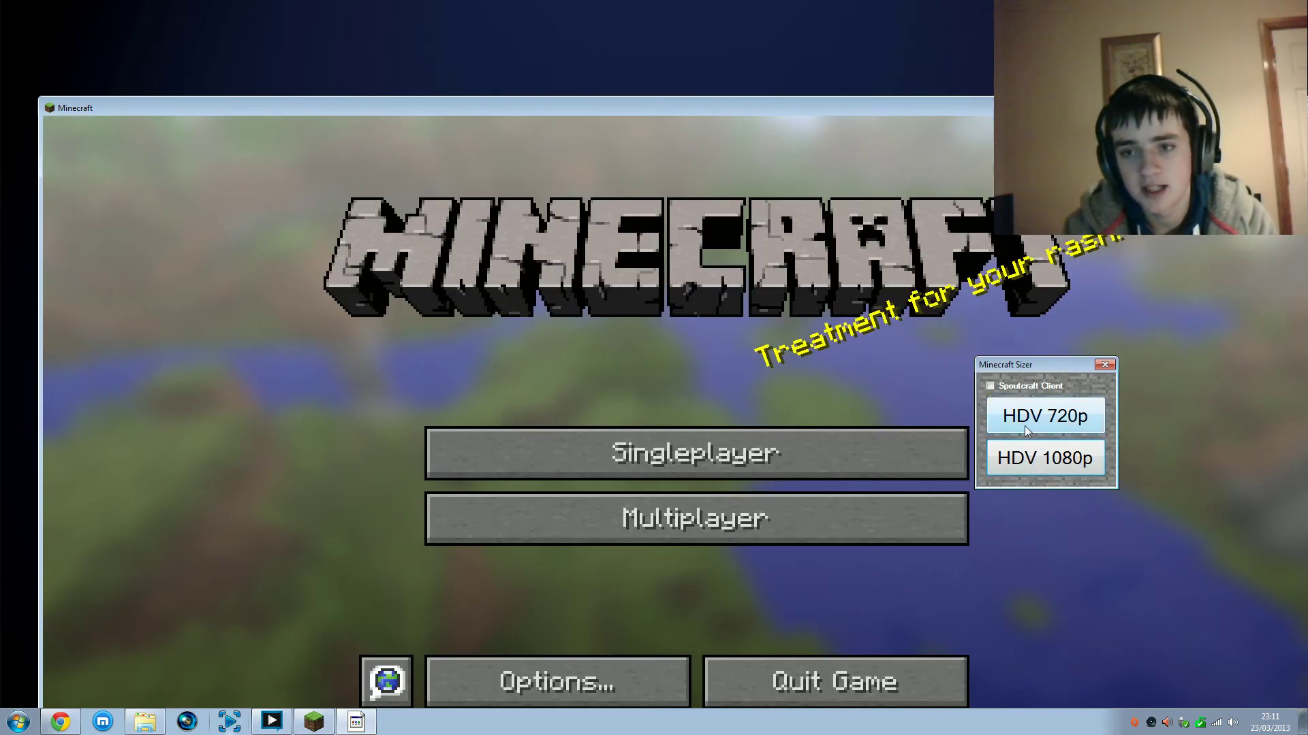
- Move Minecraft to the screen's top-left and resize it back to HDV 720p
{"action": "left_click_drag", "start_coordinate": [876, 106], "coordinate": [820, 26]}
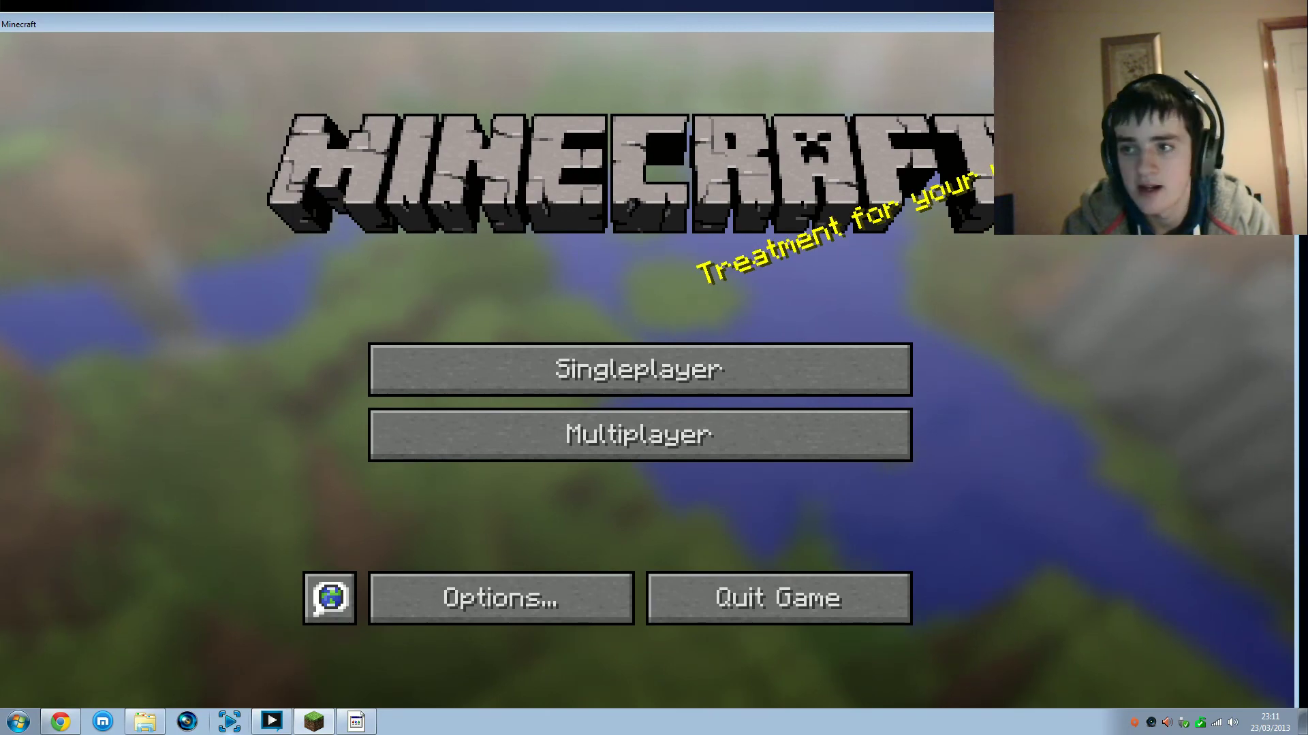
{"action": "key", "text": "super+Up"}
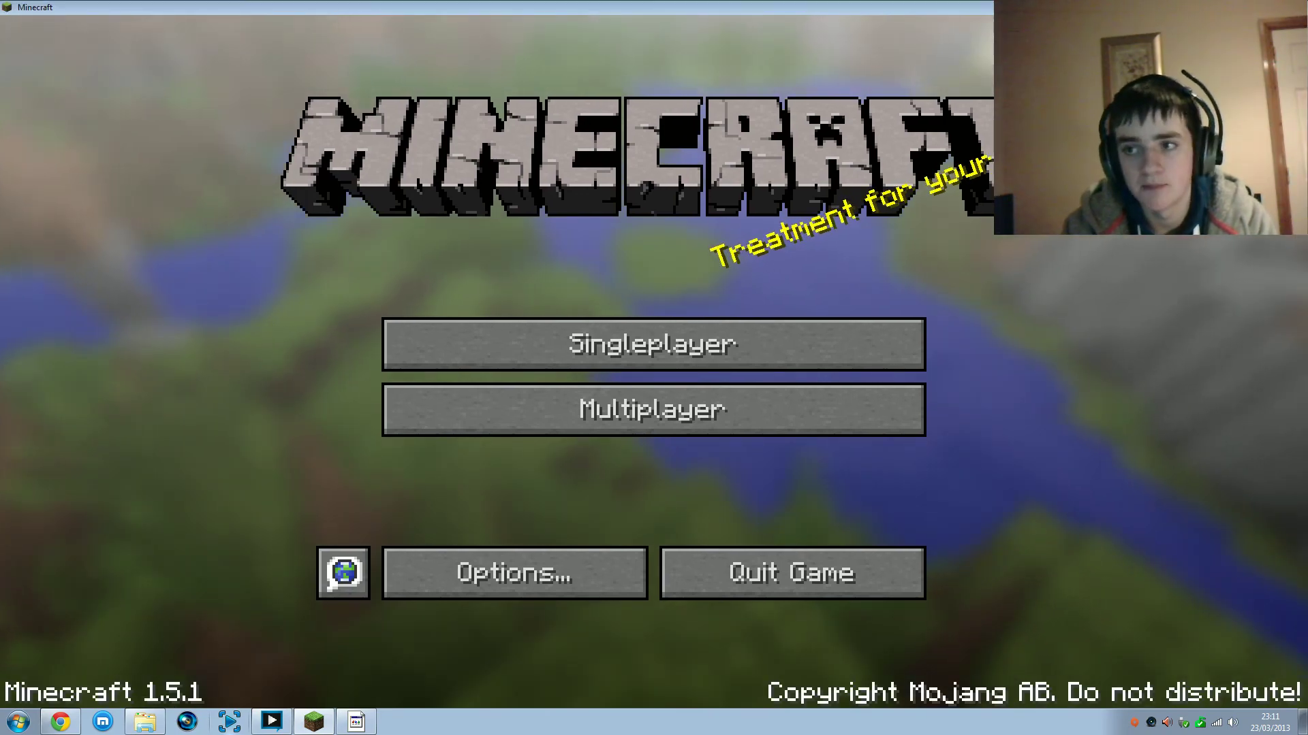
{"action": "key", "text": "super+Down"}
{"action": "left_click", "coordinate": [372, 724]}
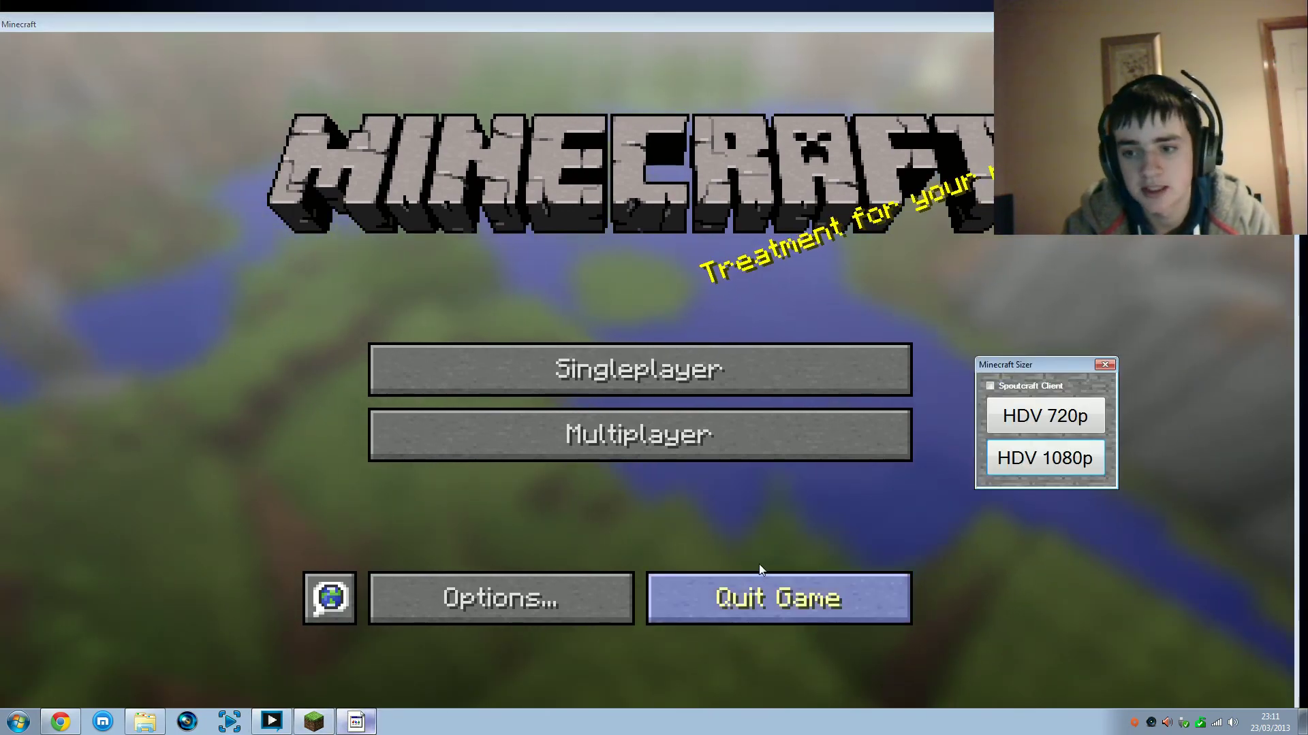
{"action": "left_click", "coordinate": [1033, 417]}
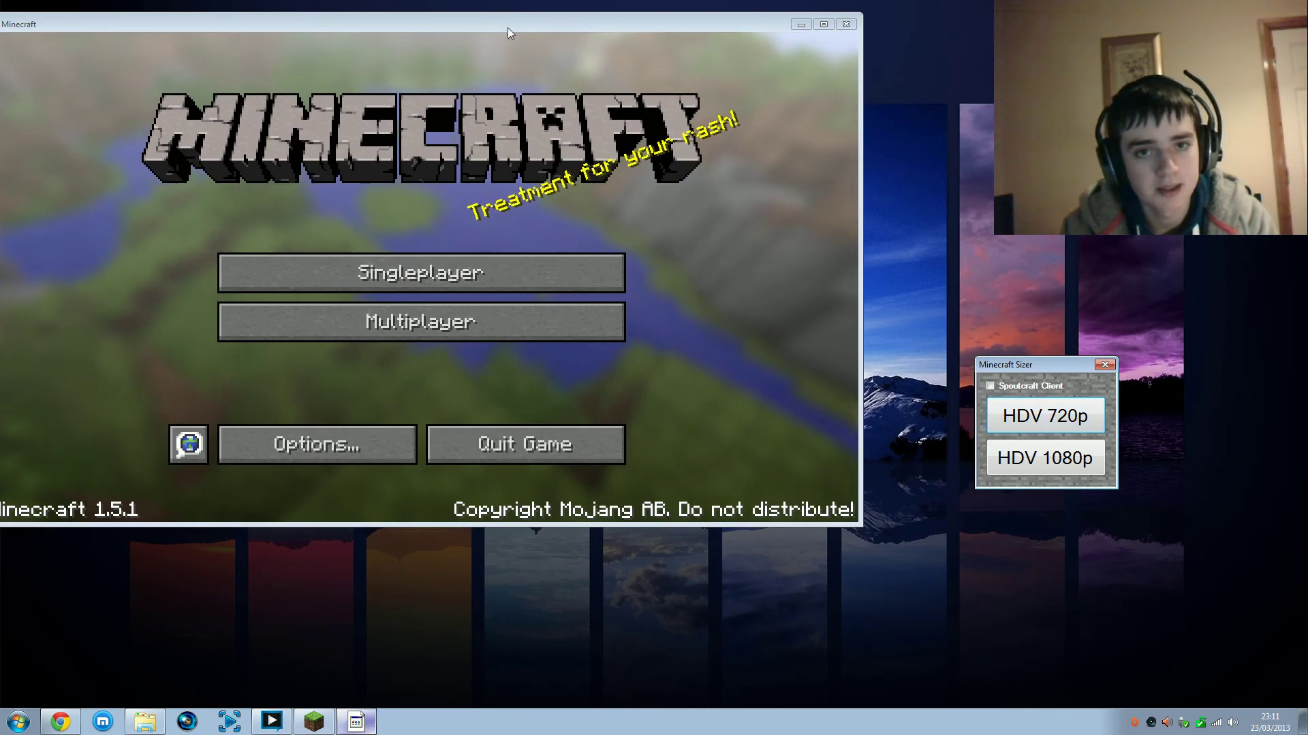
- Reposition the Minecraft window, move the taskbar off the bottom edge, and reapply HDV 720p
{"action": "left_click_drag", "start_coordinate": [508, 28], "coordinate": [533, 75]}
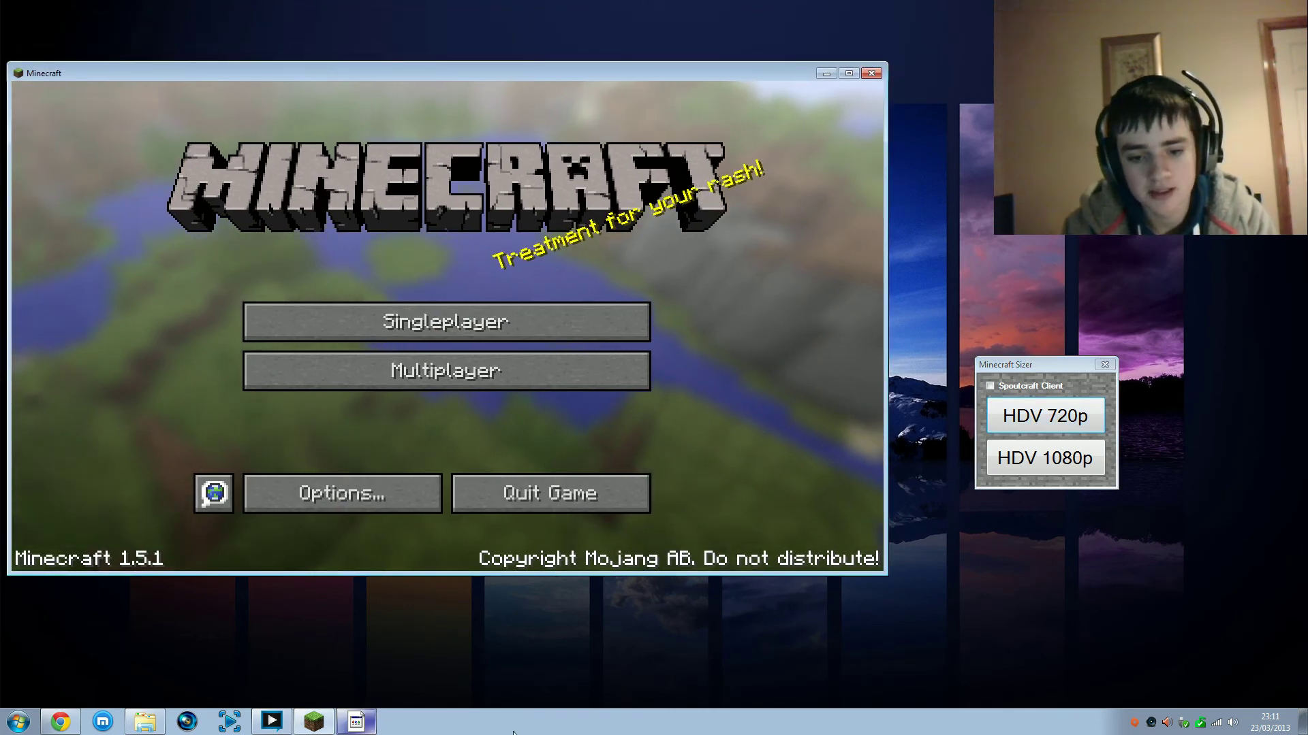
{"action": "left_click_drag", "start_coordinate": [512, 733], "coordinate": [1284, 476]}
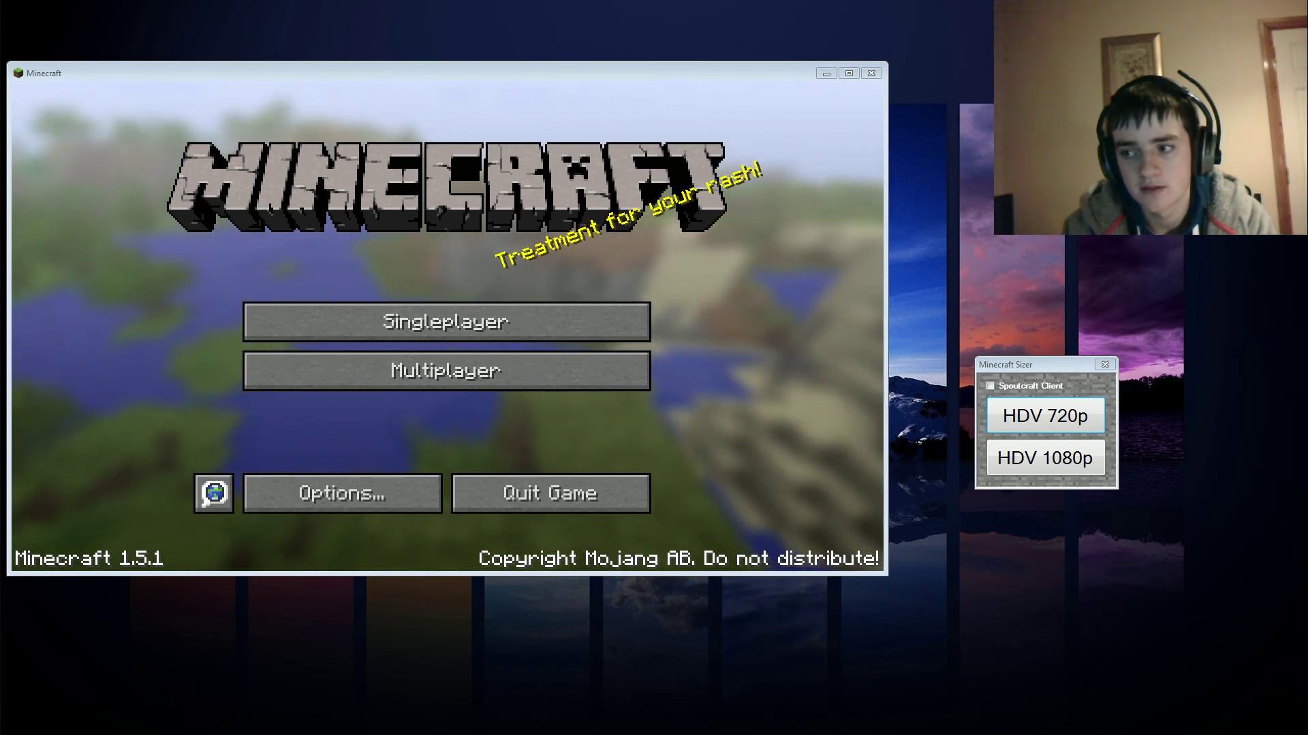
{"action": "left_click", "coordinate": [851, 75]}
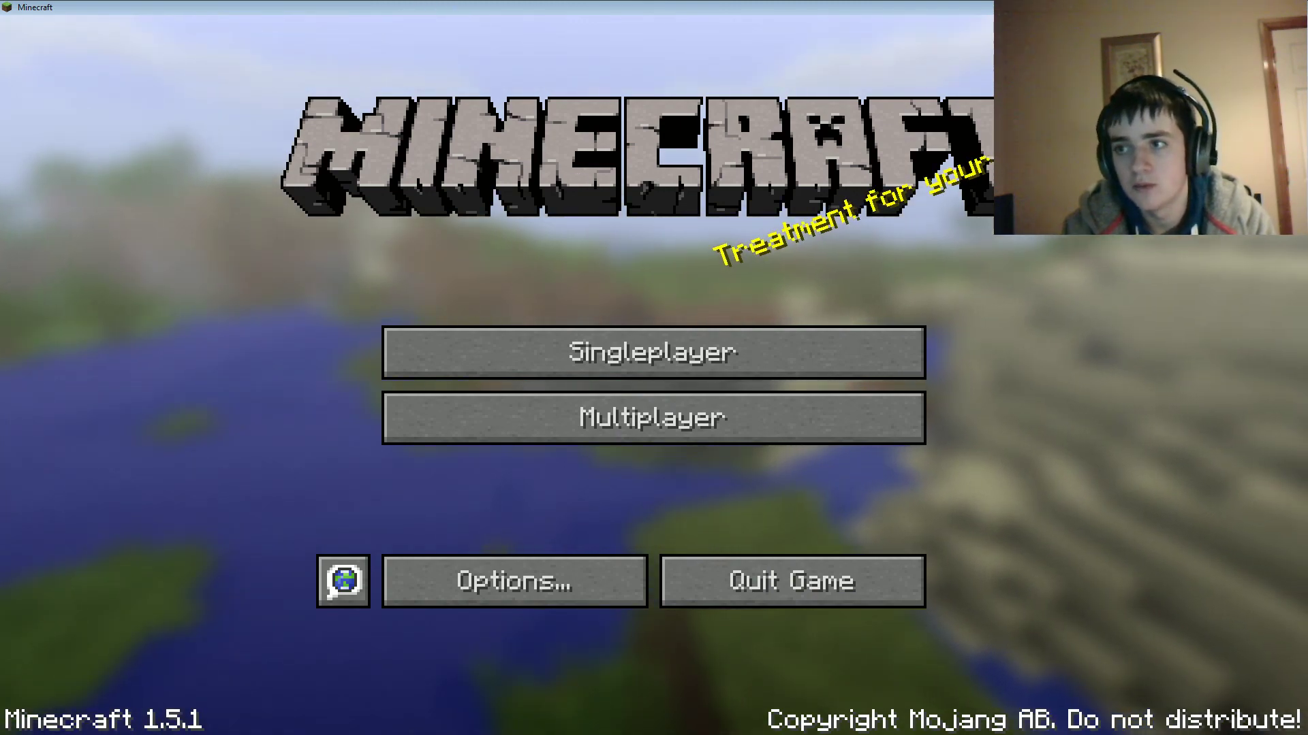
{"action": "left_click", "coordinate": [1045, 415]}
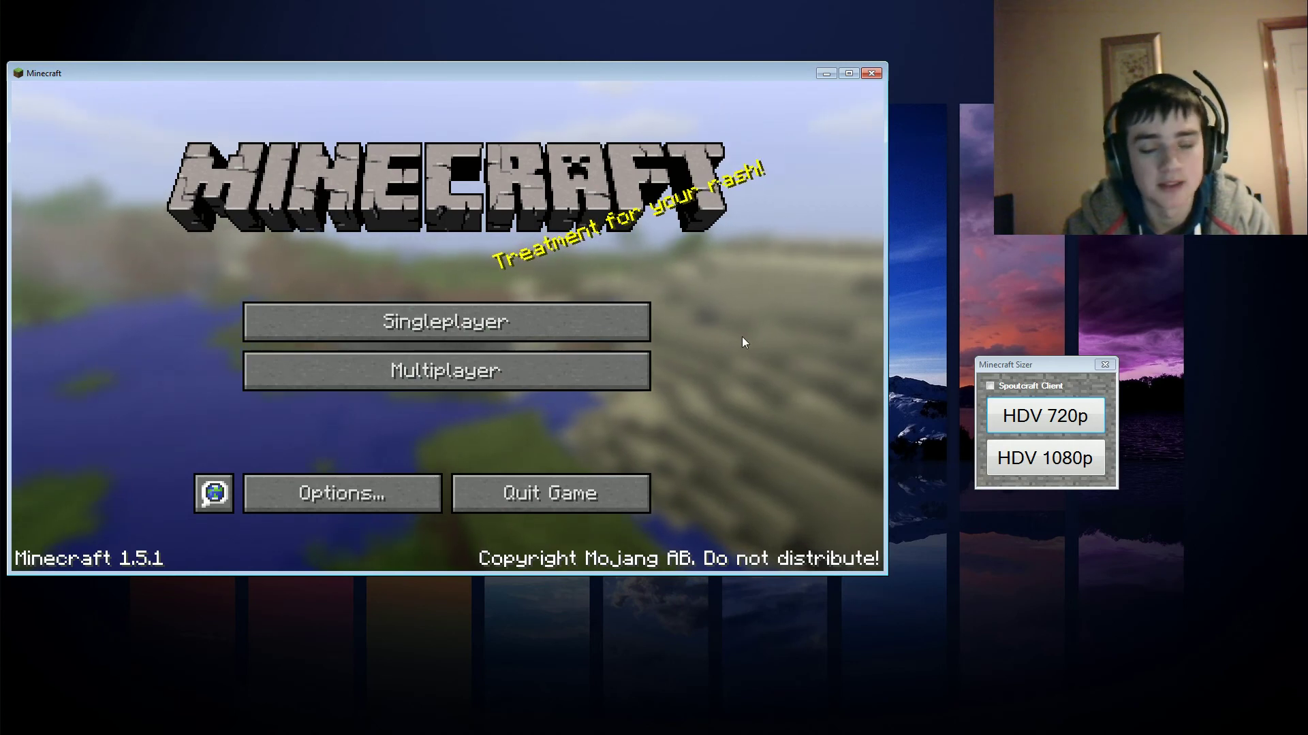